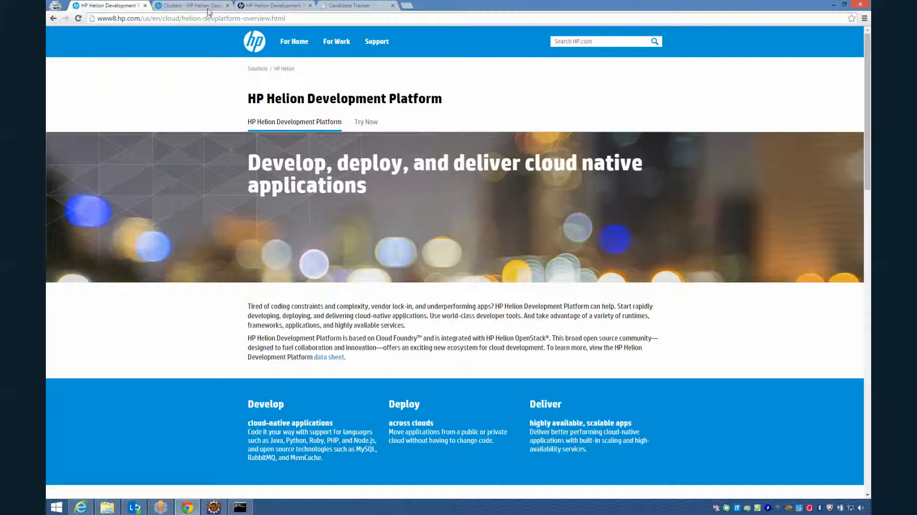
Switch to the Candidate Tracker tab in Chrome to view the running app's candidates
left_click(354, 7)
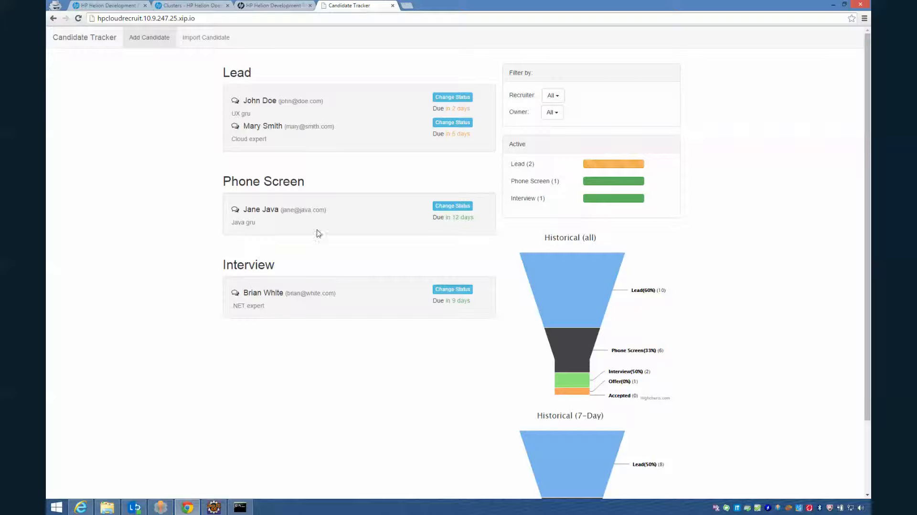
Switch to Eclipse, showing the recruiting-sample project's layout.html
left_click(215, 510)
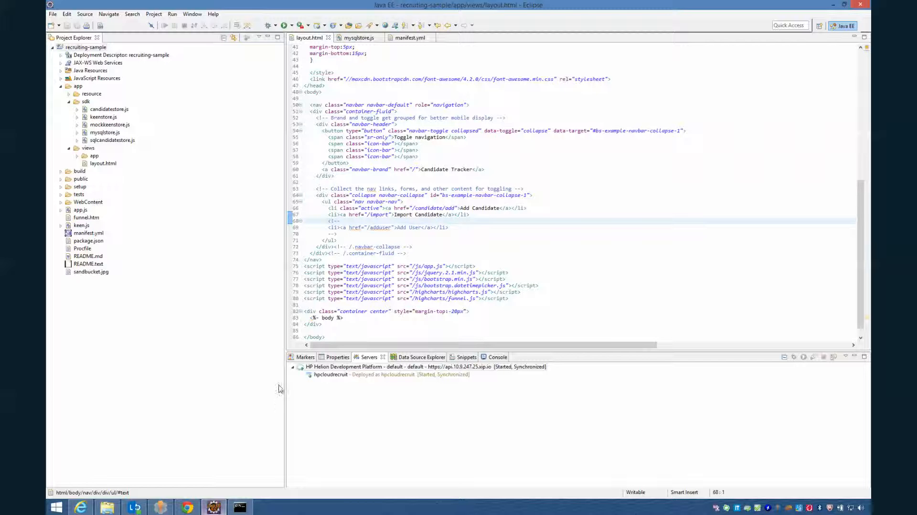
left_click(405, 42)
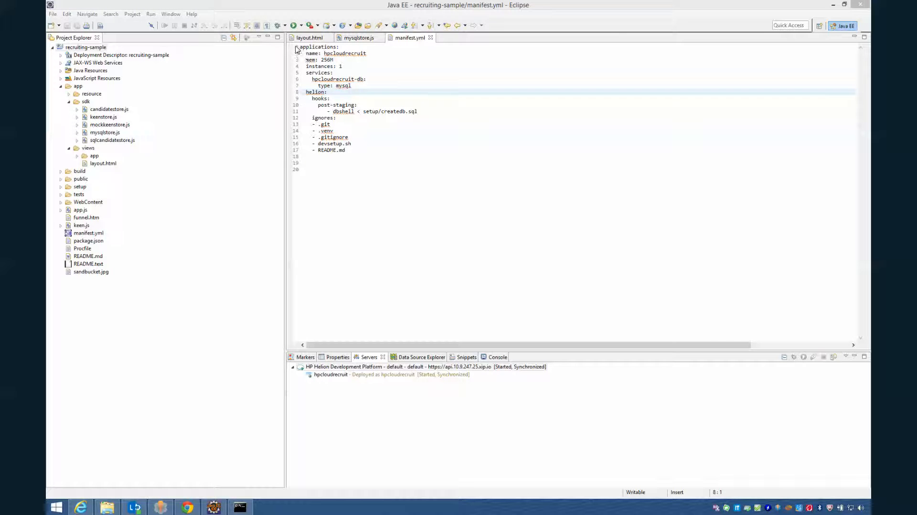
left_click(305, 38)
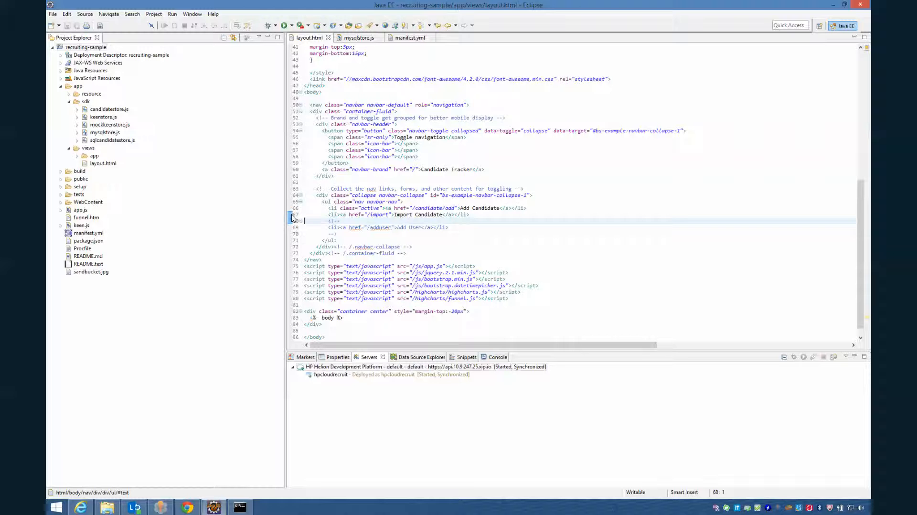
Delete the <!-- and --> markers around the Add User link in layout.html and save
key("ctrl+shift+backslash")
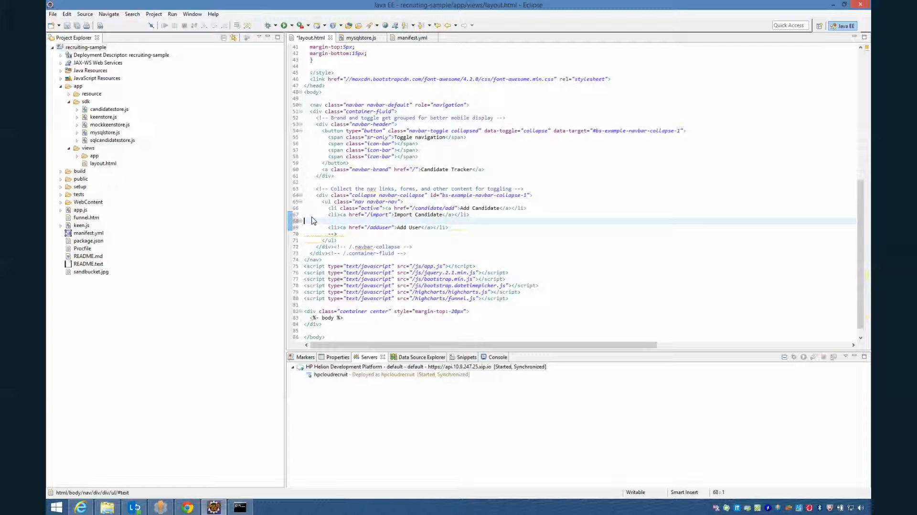
key("ctrl+z")
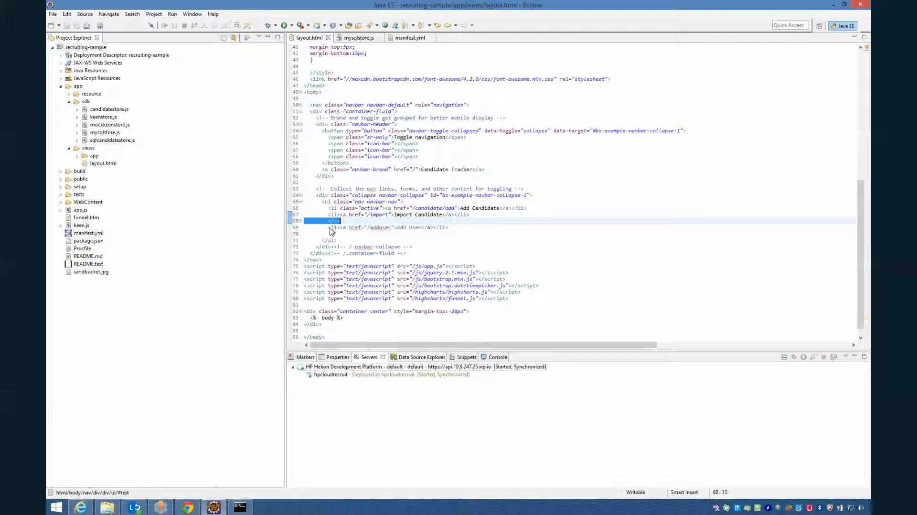
key("ctrl+z")
key("ctrl+s")
key("Delete")
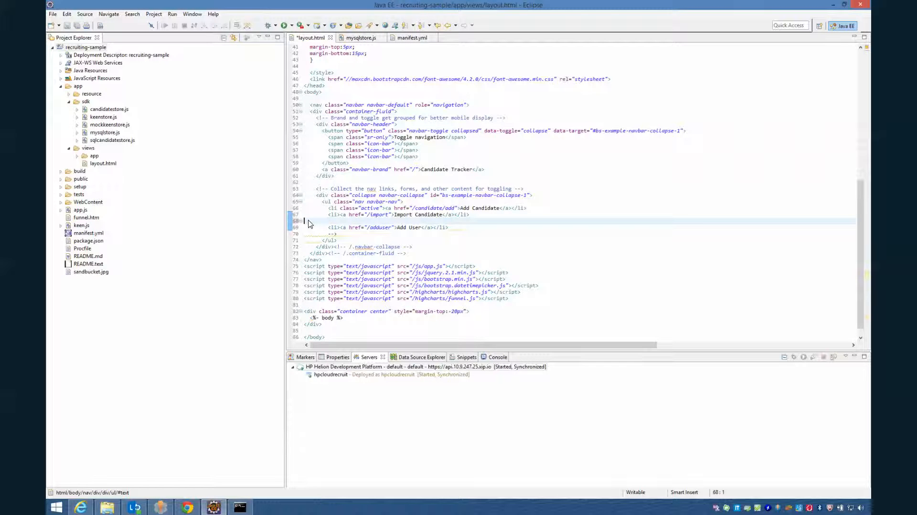
left_click_drag(337, 234, 305, 234)
key("Delete")
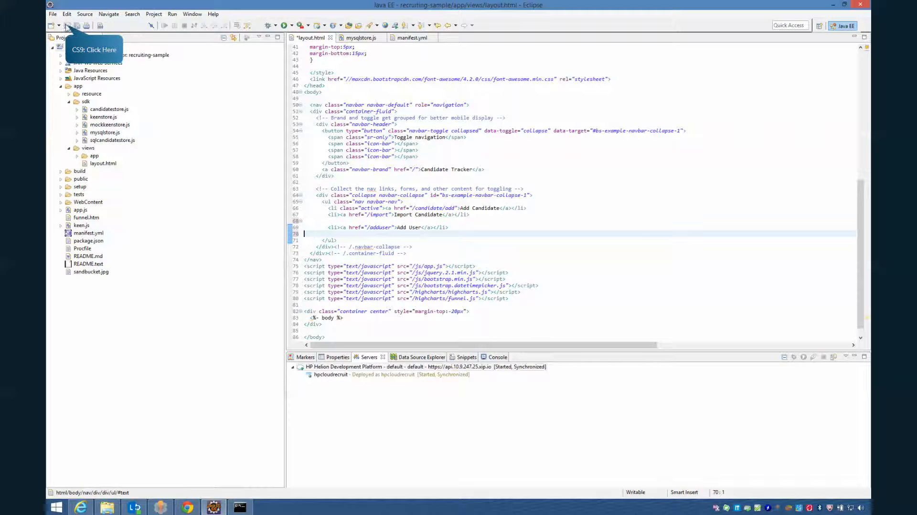
left_click(67, 25)
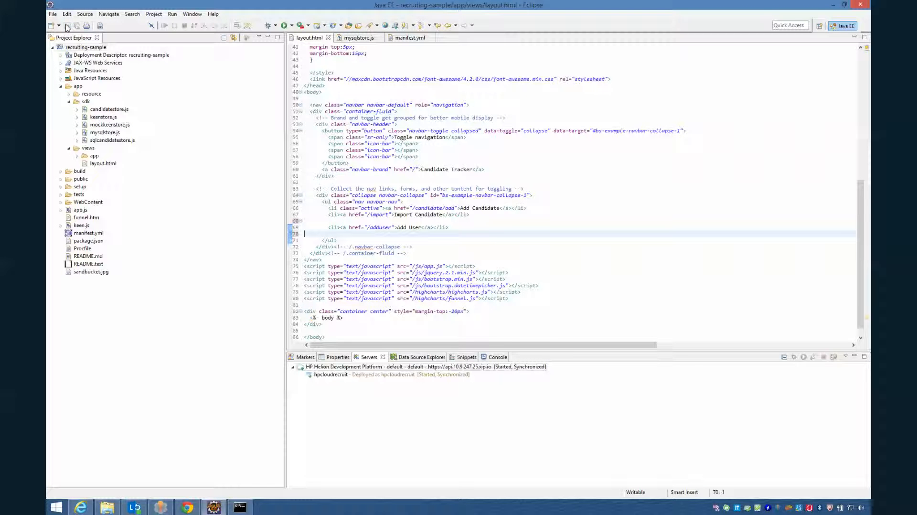
Target the Helion CLI at api.10.9.247.25.xip.io in Command Prompt
left_click(239, 508)
left_click(319, 294)
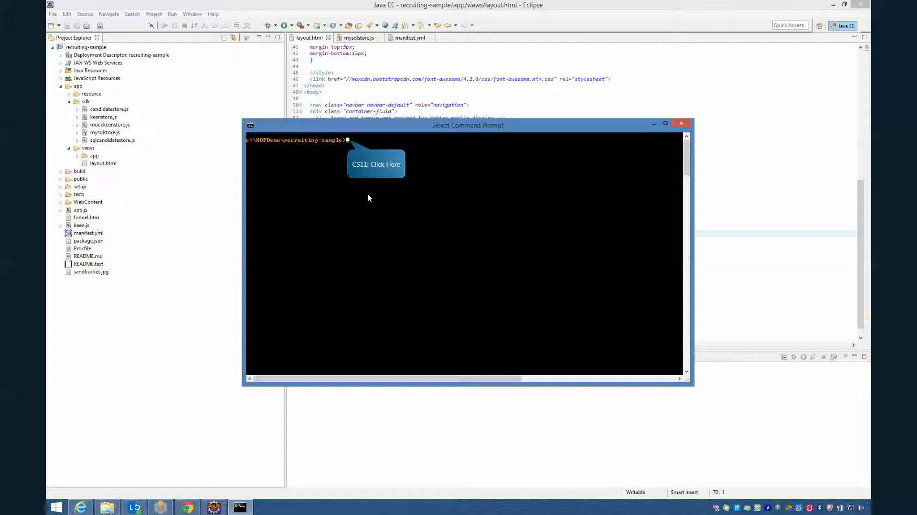
type("helion target api.10.9.247.25.xip.io")
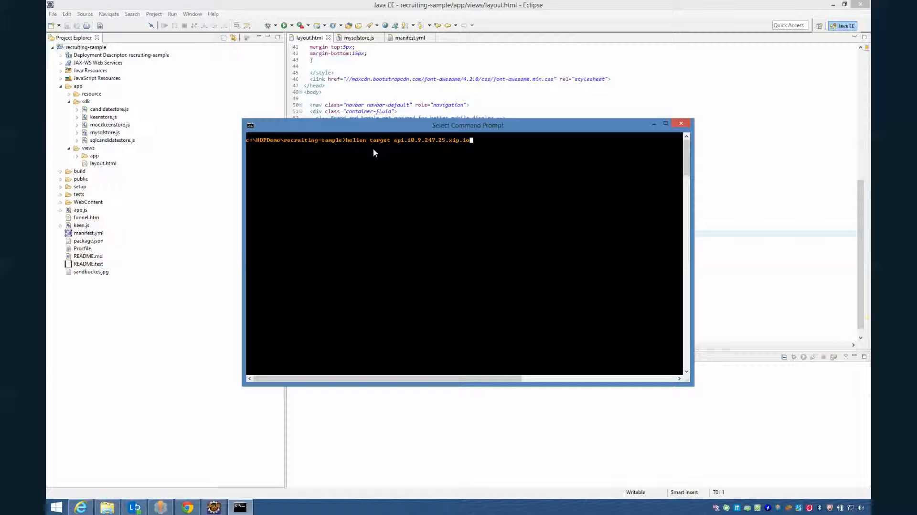
key("Return")
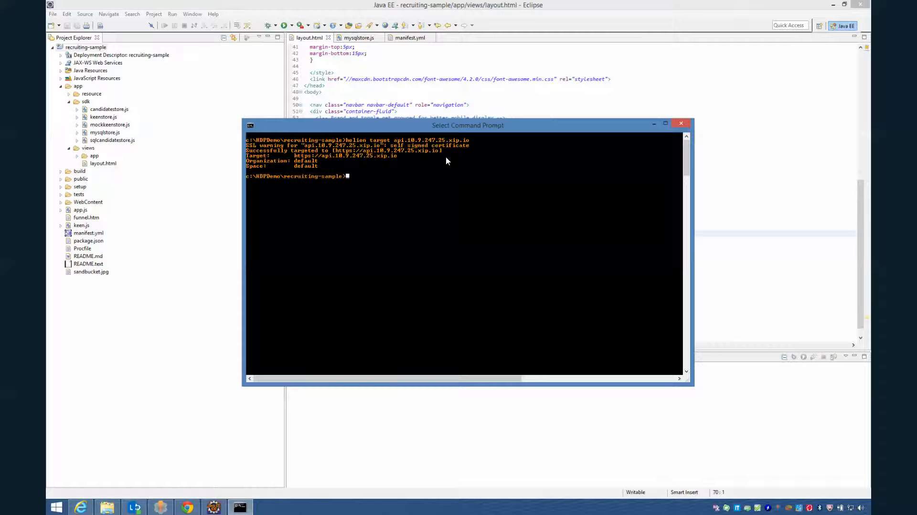
Log in with helion login, entering the account username and password
type("helion login")
key("Return")
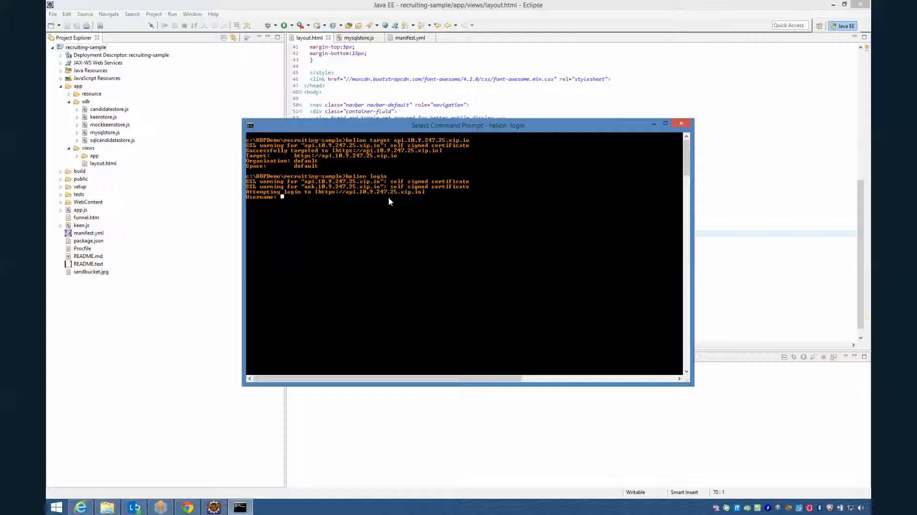
key("Return")
key("Return")
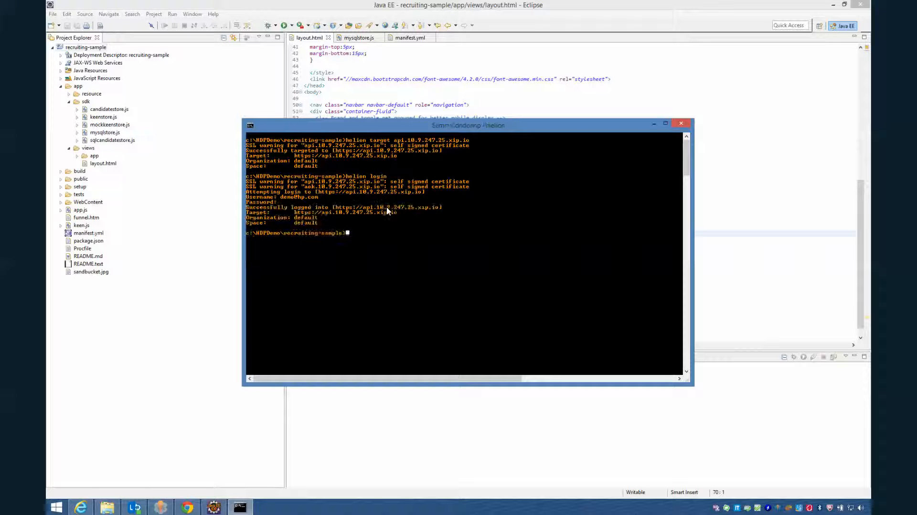
Run helion push -n to redeploy hpcloudrecruit with zero-downtime switchover
left_click(388, 211)
type("helion push -n")
key("Return")
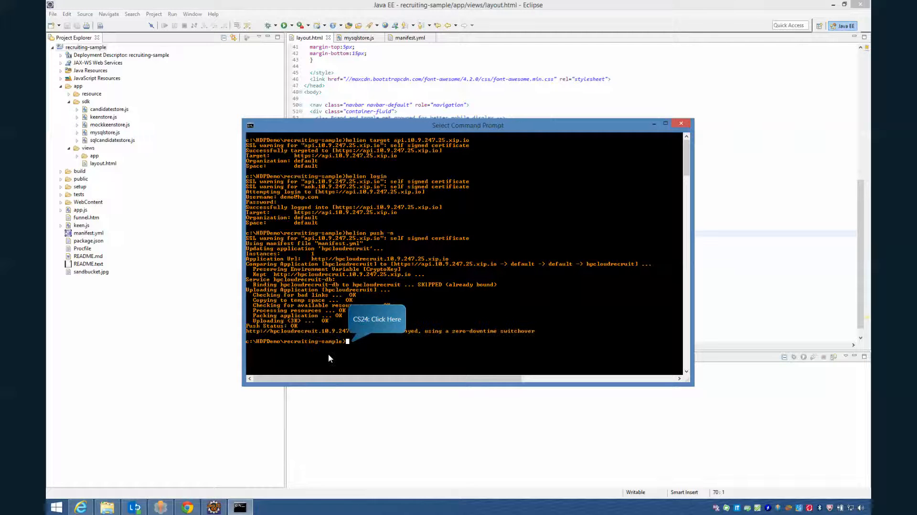
Reload Candidate Tracker in Chrome, view the new Add User form, then return to Eclipse
left_click(188, 509)
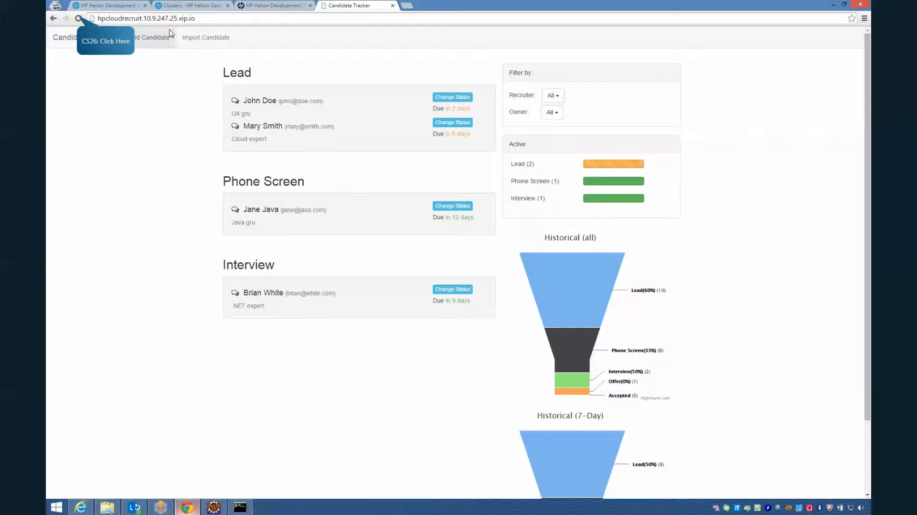
left_click(79, 19)
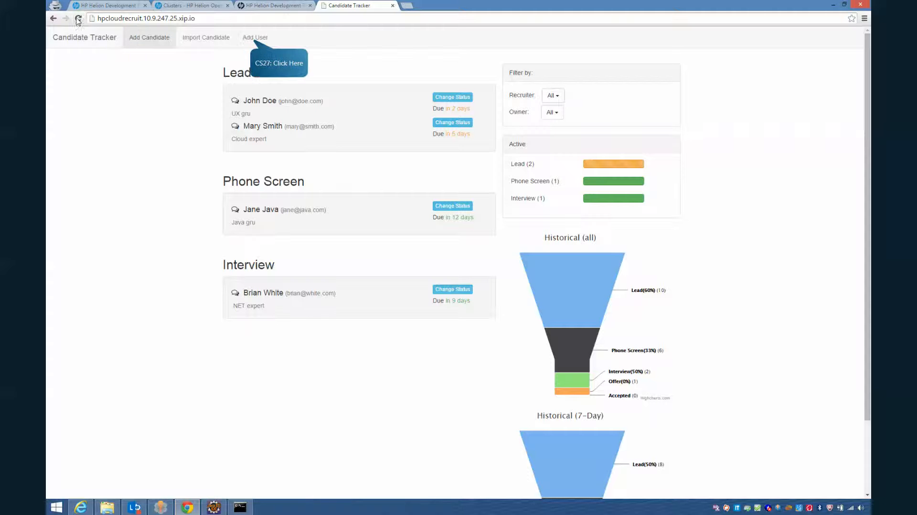
left_click(257, 39)
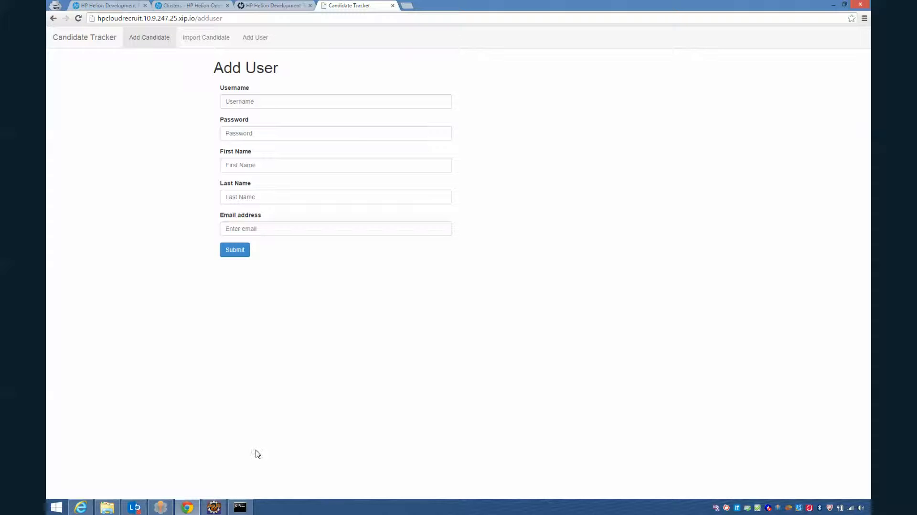
left_click(214, 507)
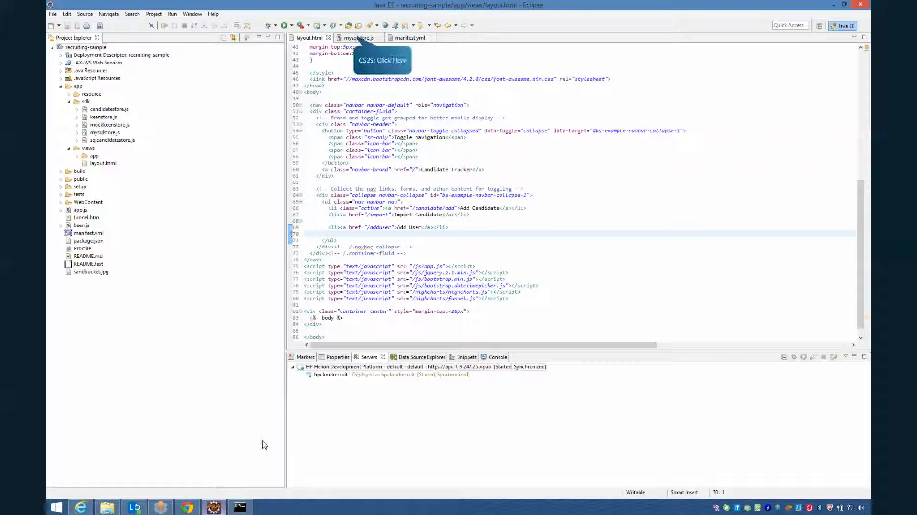
left_click(350, 40)
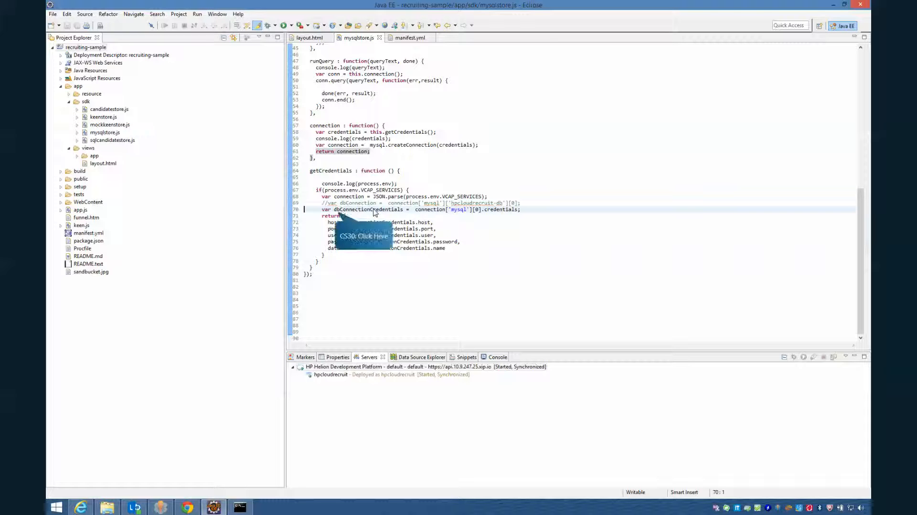
key("Up")
key("Up")
key("Up")
key("shift+Down")
key("shift+Down")
key("shift+Down")
key("shift+Down")
key("shift+Down")
key("shift+Down")
key("shift+Down")
key("shift+Down")
key("shift+Down")
key("shift+Down")
key("shift+Down")
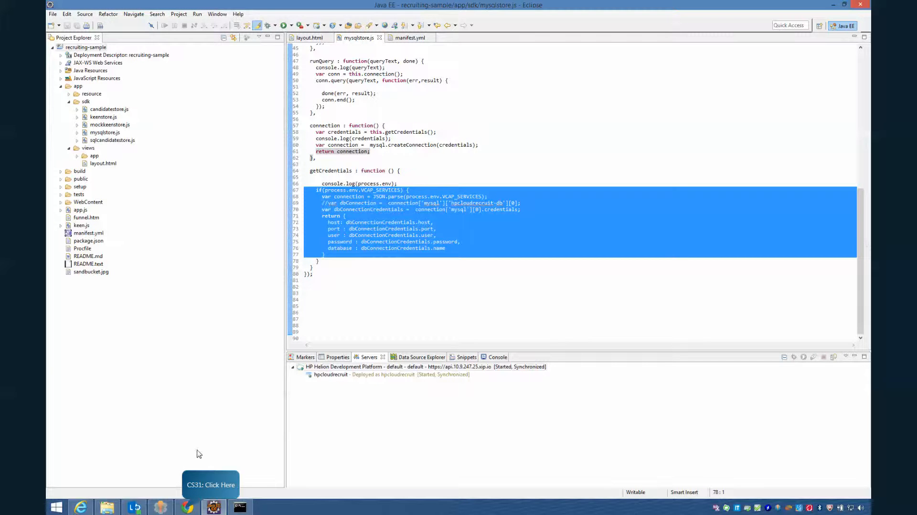
left_click(188, 507)
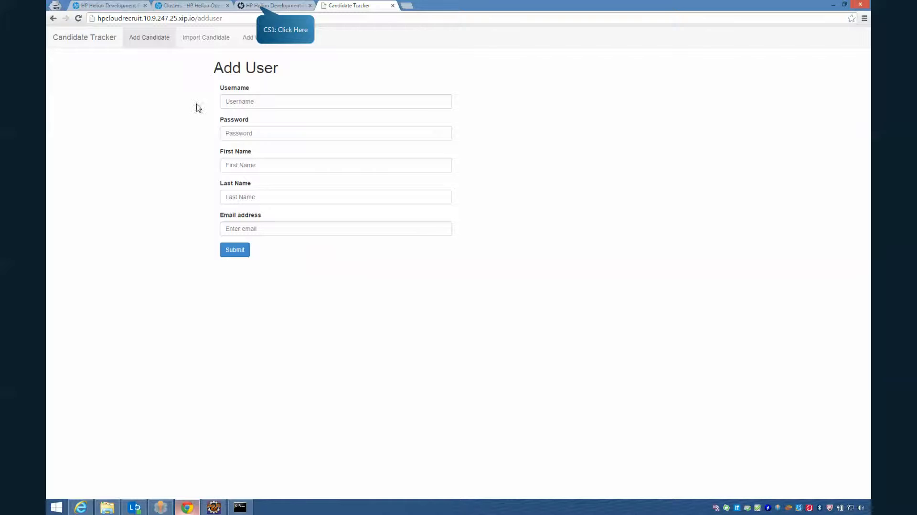
Open hpcloudrecruit's Summary page from the Helion console's Applications list
left_click(255, 6)
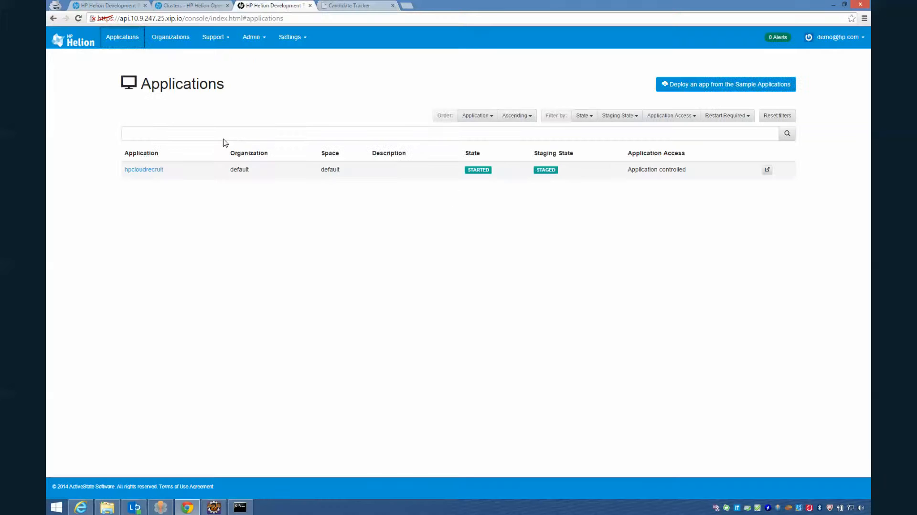
left_click(145, 169)
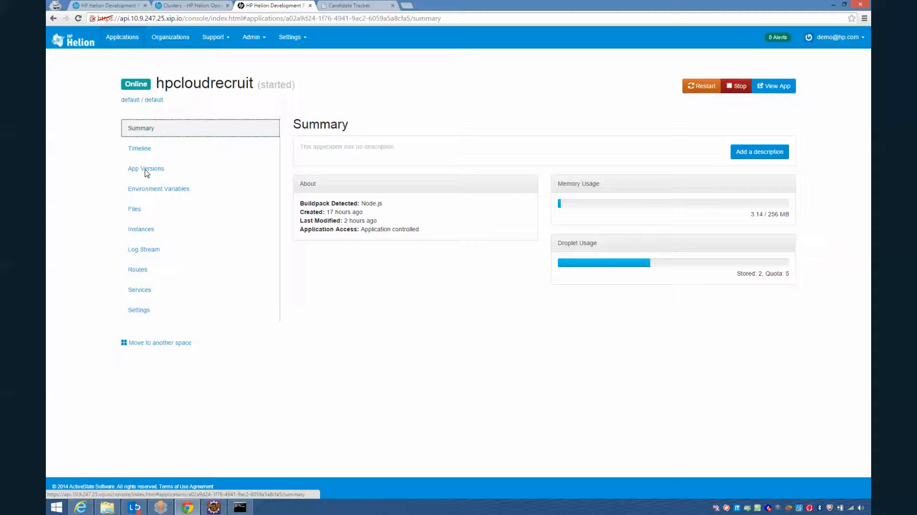
Show hpcloudrecruit's Instances page with its four running instances
left_click(139, 230)
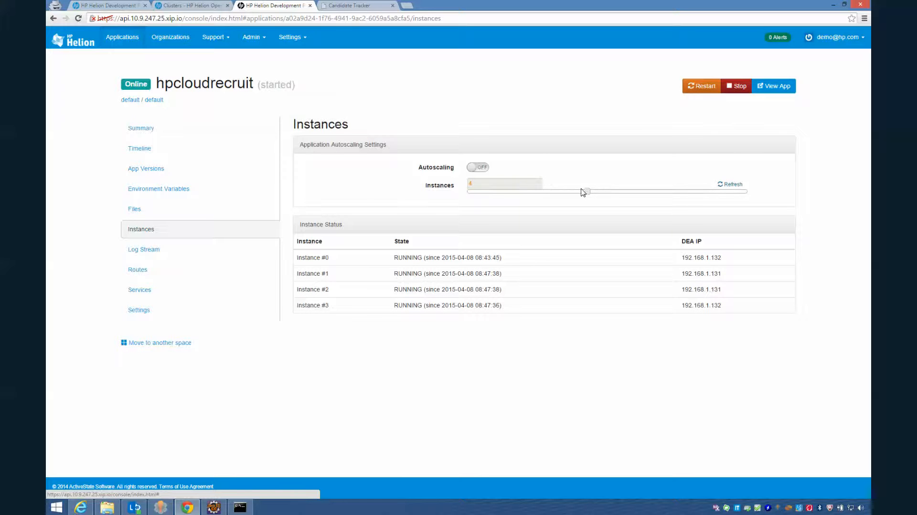
Enable autoscaling for hpcloudrecruit with a 1–5 instance range, then view the OpenStack clusters list
left_click(587, 191)
left_click(482, 168)
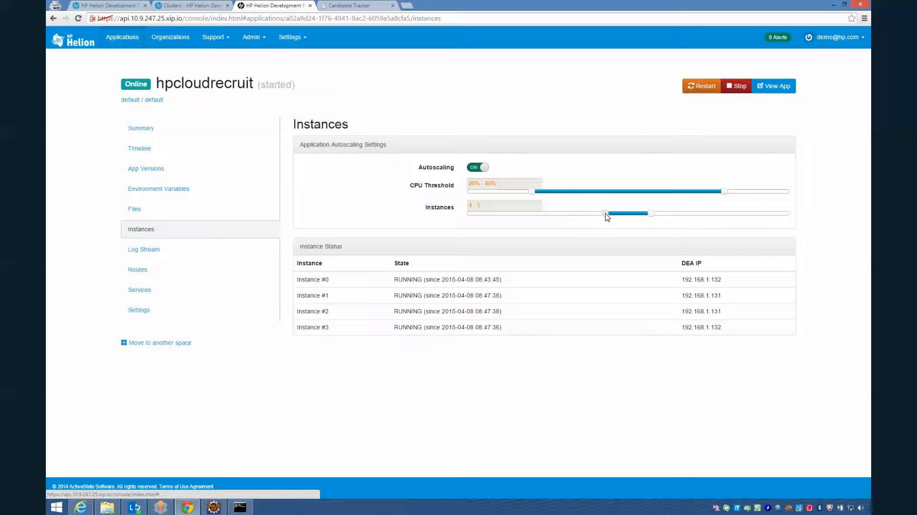
left_click_drag(605, 214, 468, 214)
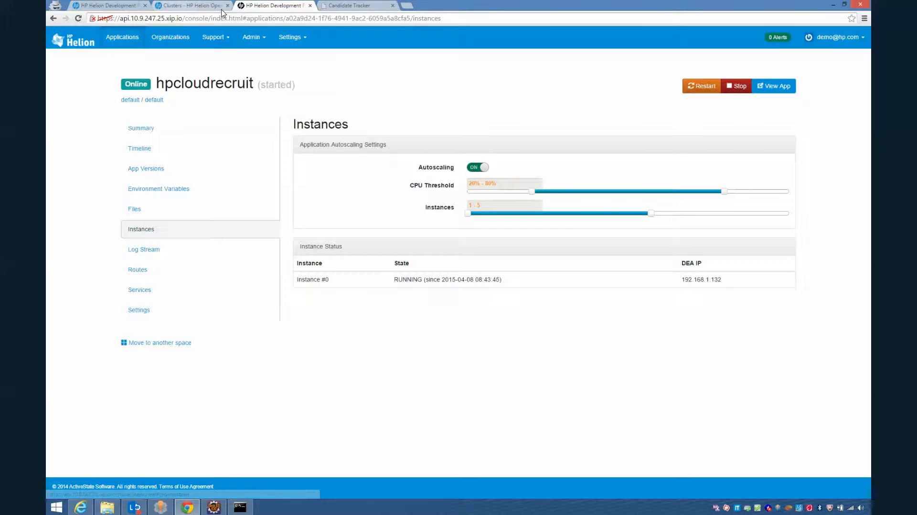
left_click(191, 7)
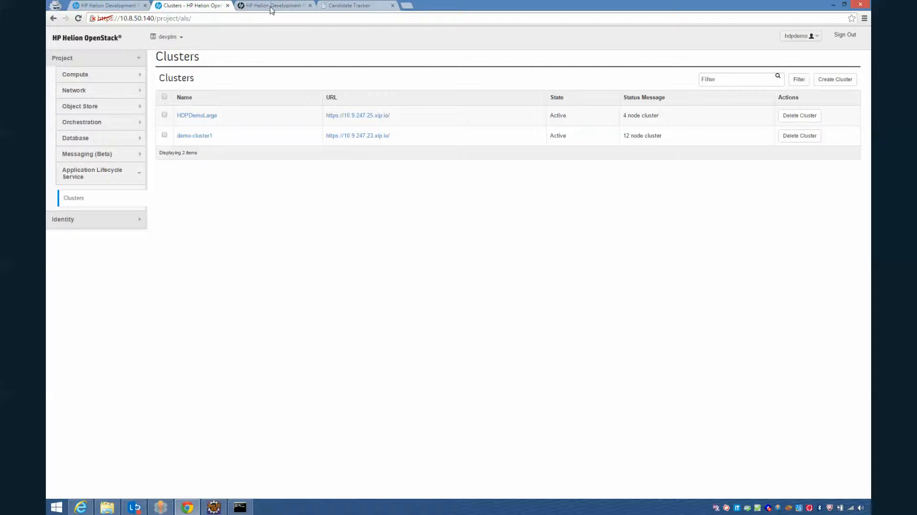
Start a new cluster titled 'demo' with prefix 'demo', entering the admin email and password
left_click(828, 82)
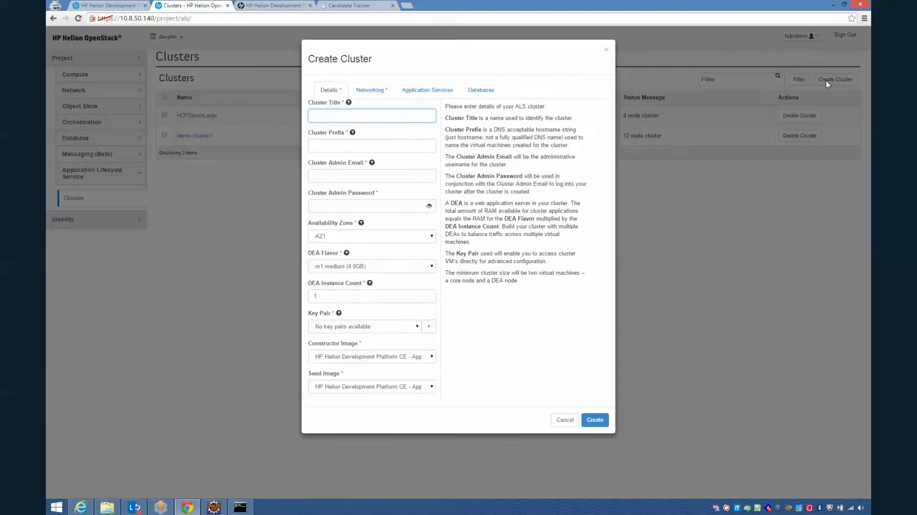
type("demo")
key("Tab")
type("demo")
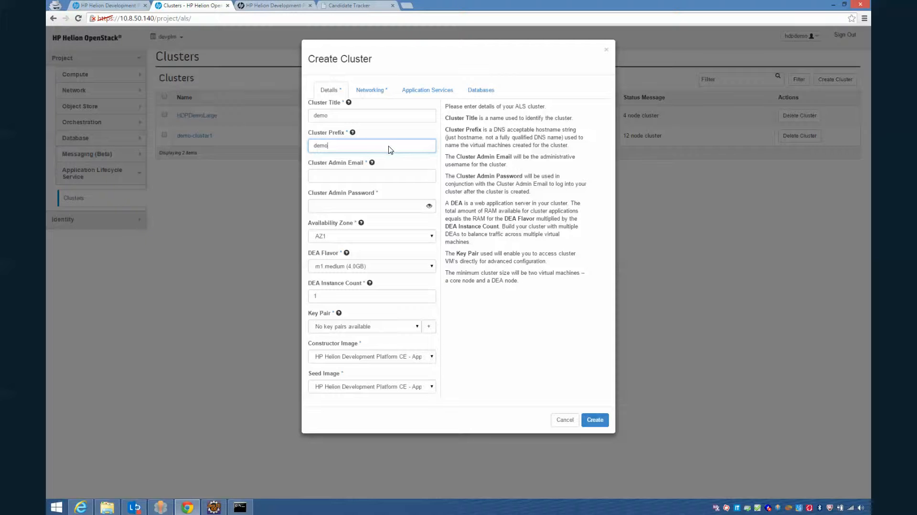
left_click(391, 177)
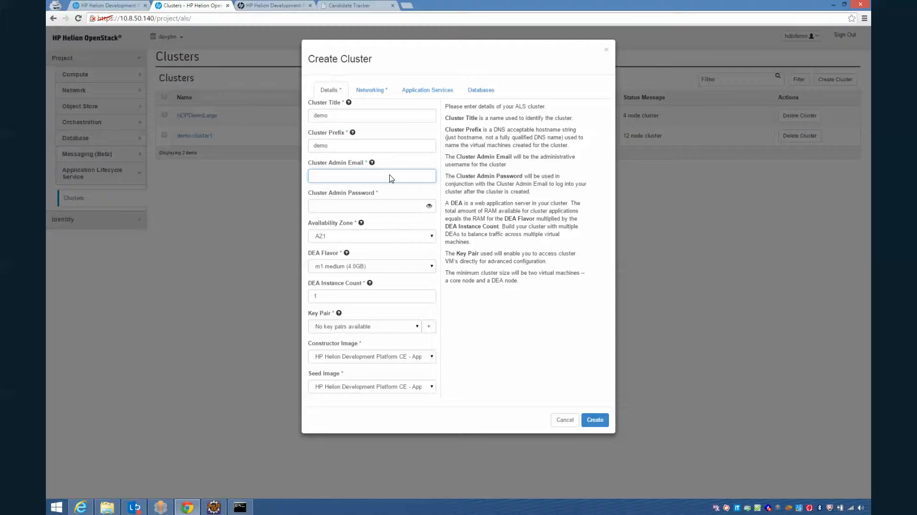
type("demo")
left_click(391, 209)
type("demo")
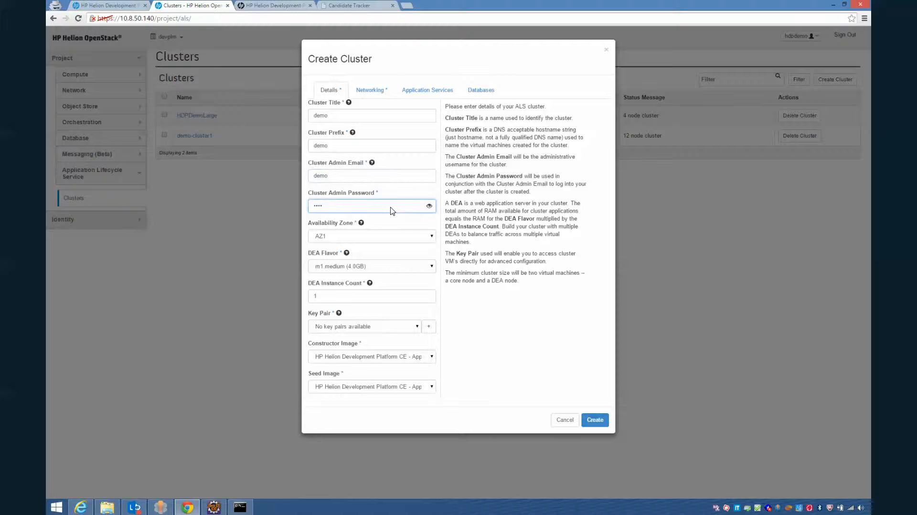
key("BackSpace")
key("BackSpace")
key("BackSpace")
key("BackSpace")
type("demo")
Bring up the Application Services options for the demo cluster, leaving all services unchecked
left_click(426, 90)
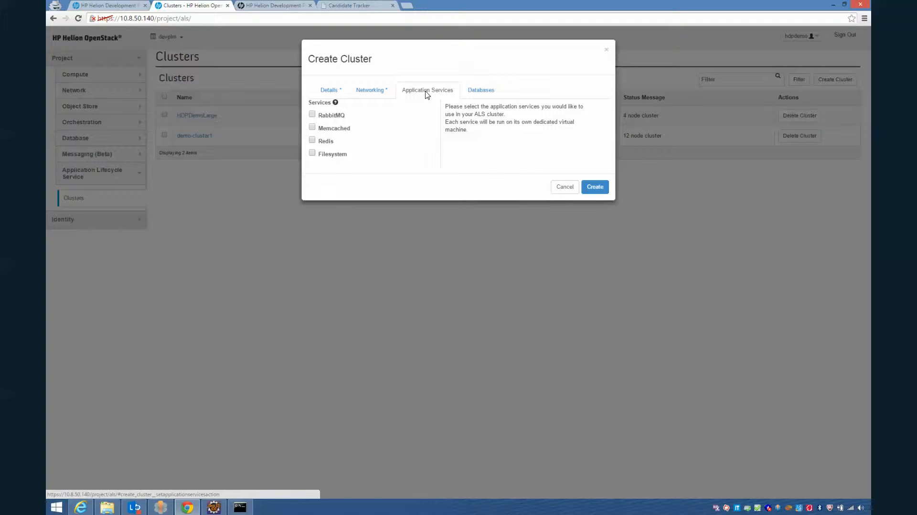
Enable MySQL on the Databases step using the existing OpenStack instance HDPDemoLarge-db
left_click(481, 95)
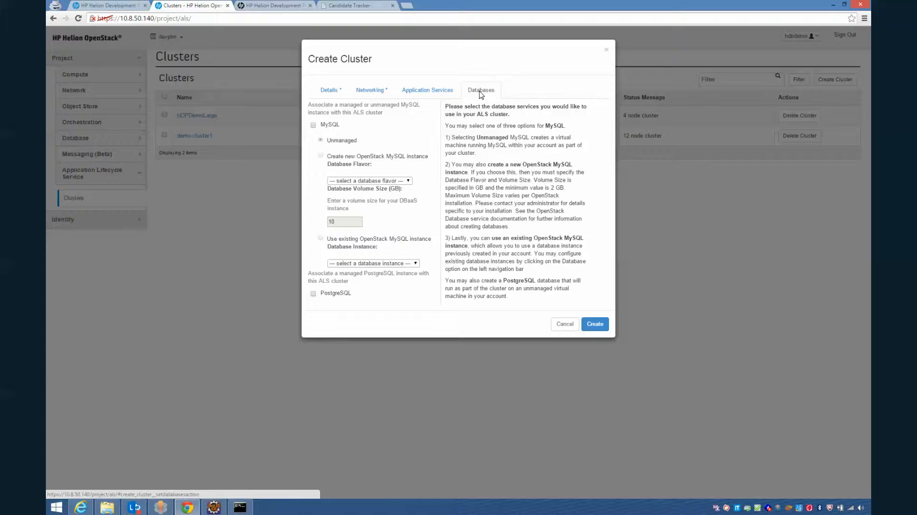
left_click(313, 125)
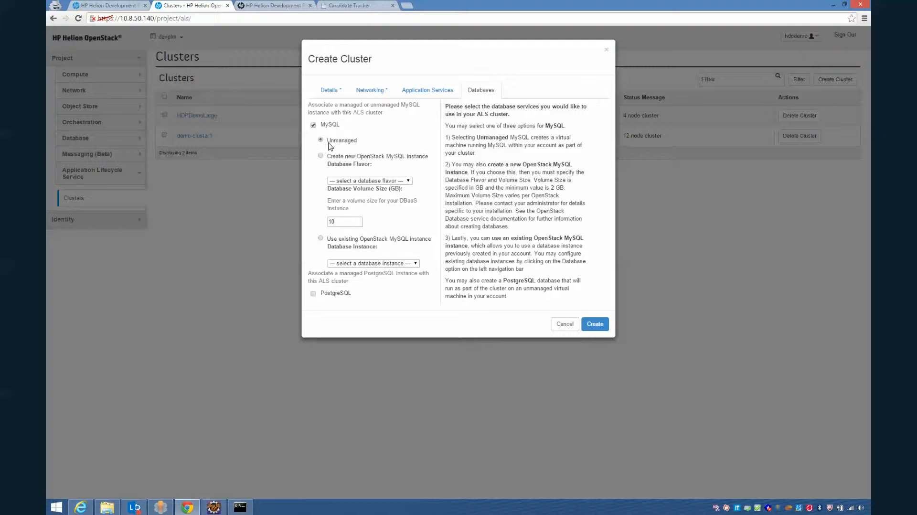
left_click(320, 238)
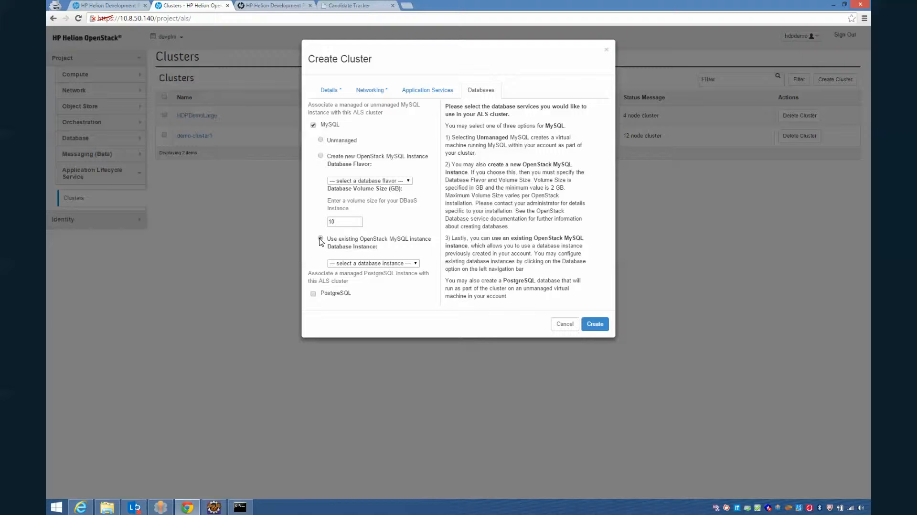
left_click(416, 264)
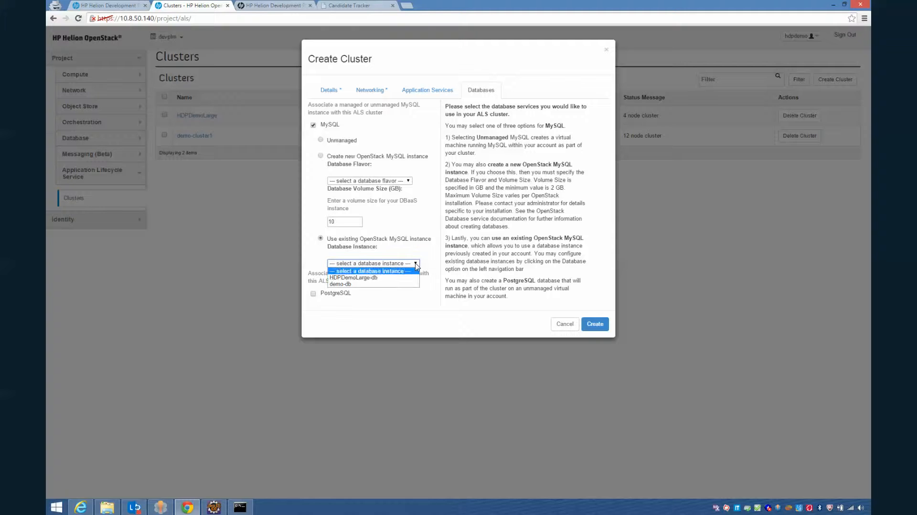
left_click(378, 278)
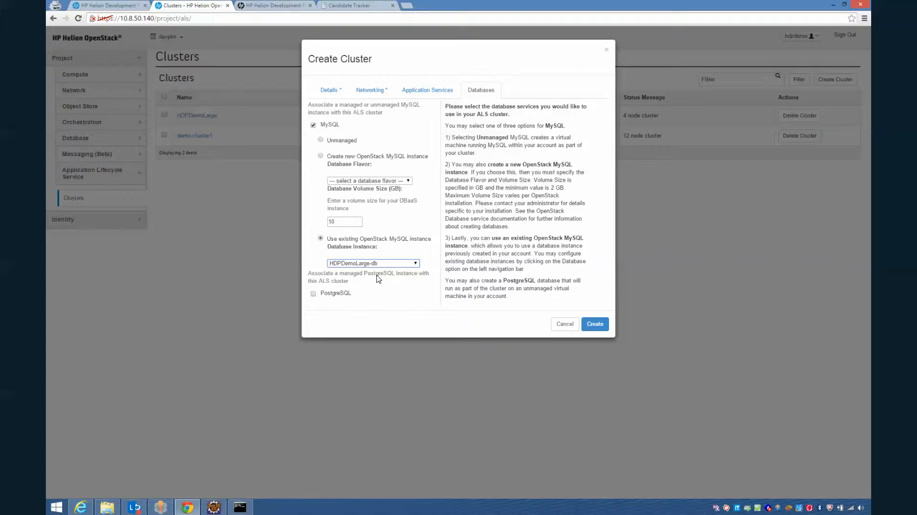
Cancel the demo cluster creation and go back to hpcloudrecruit's Instances page in the Helion console
left_click(564, 324)
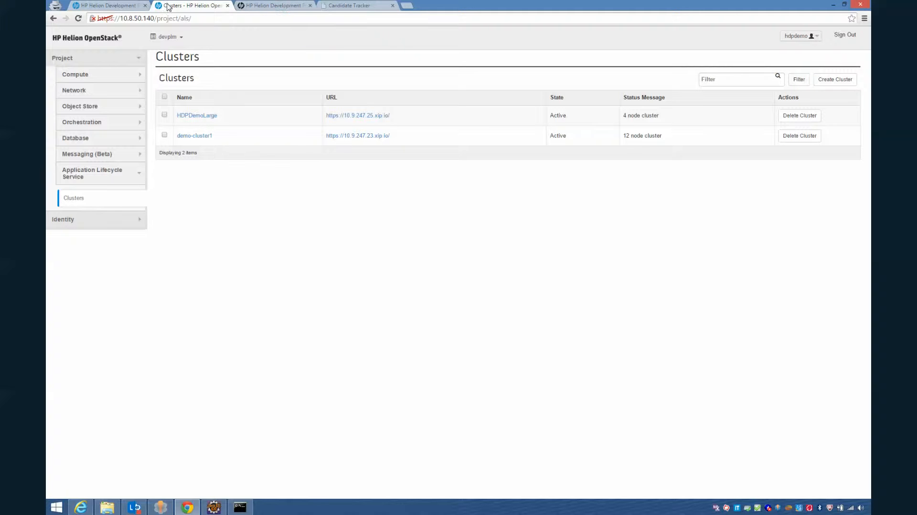
left_click(273, 6)
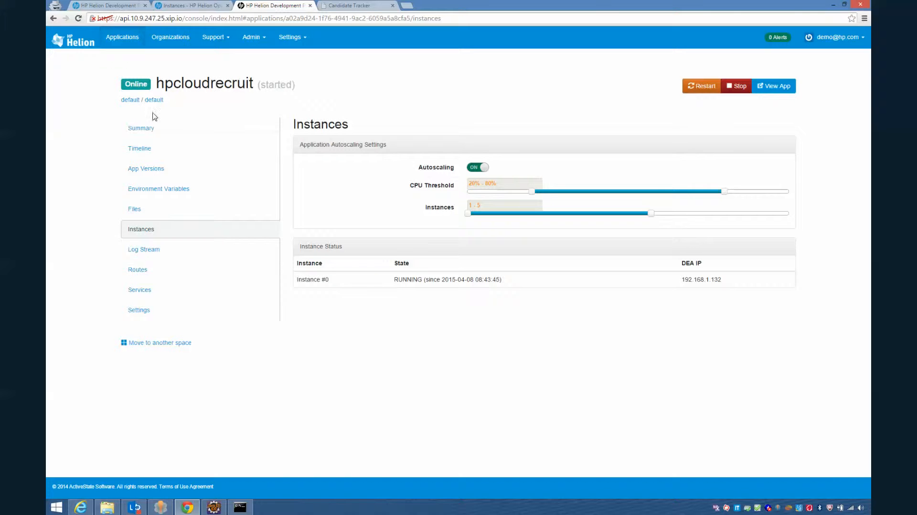
Open the hpcloudrecruit-db MySQL service summary from the app's Services list
left_click(141, 129)
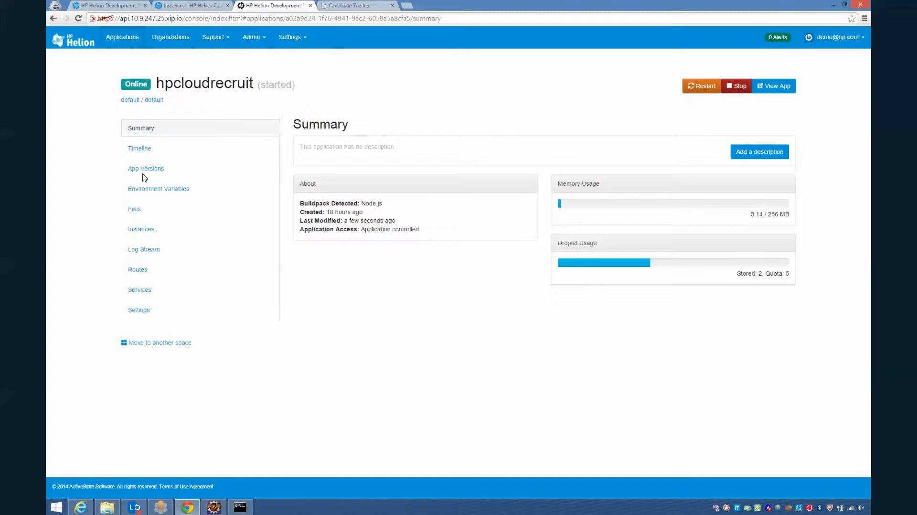
left_click(143, 291)
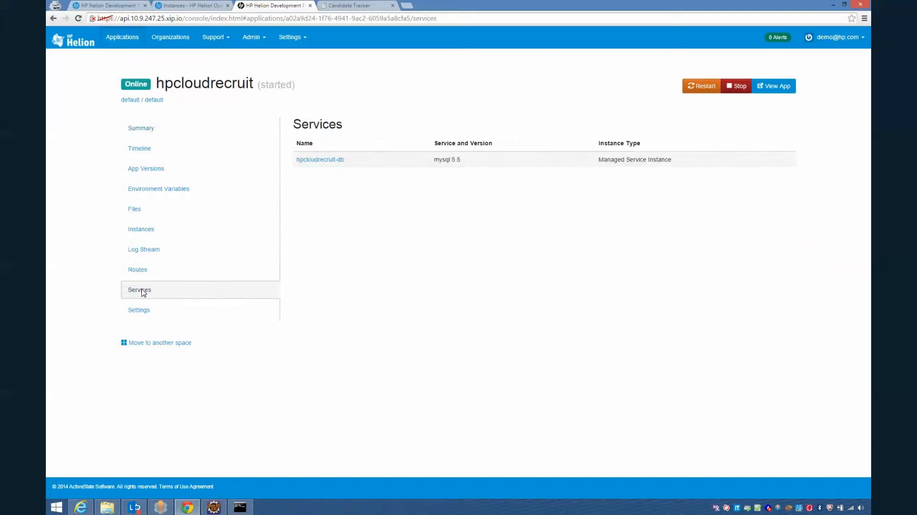
left_click(324, 161)
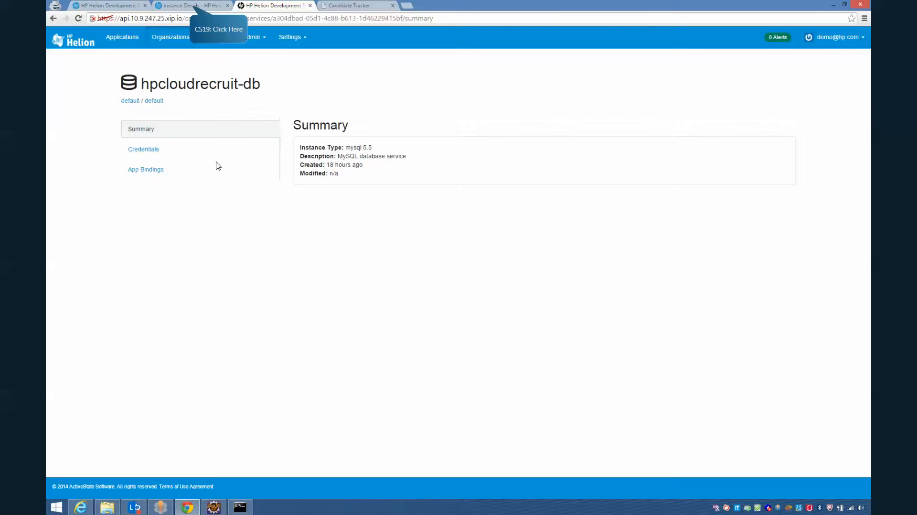
left_click(191, 6)
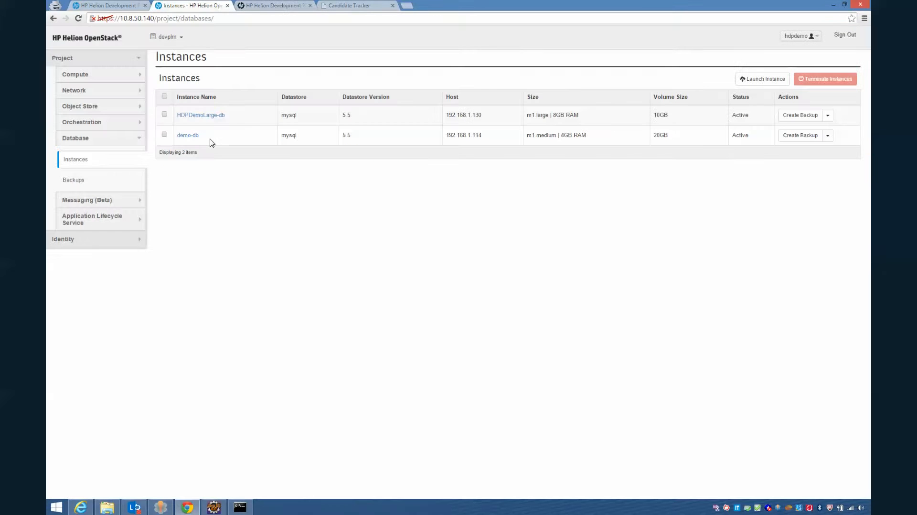
left_click(201, 115)
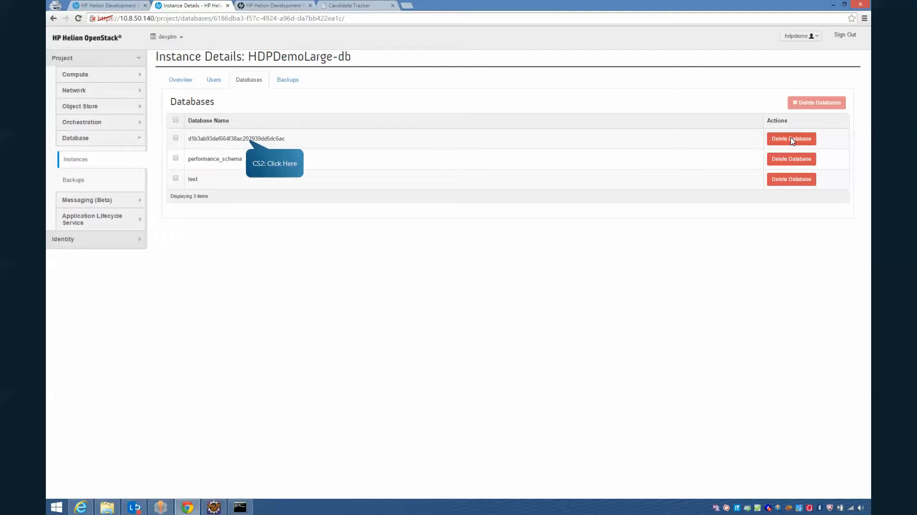
double_click(248, 139)
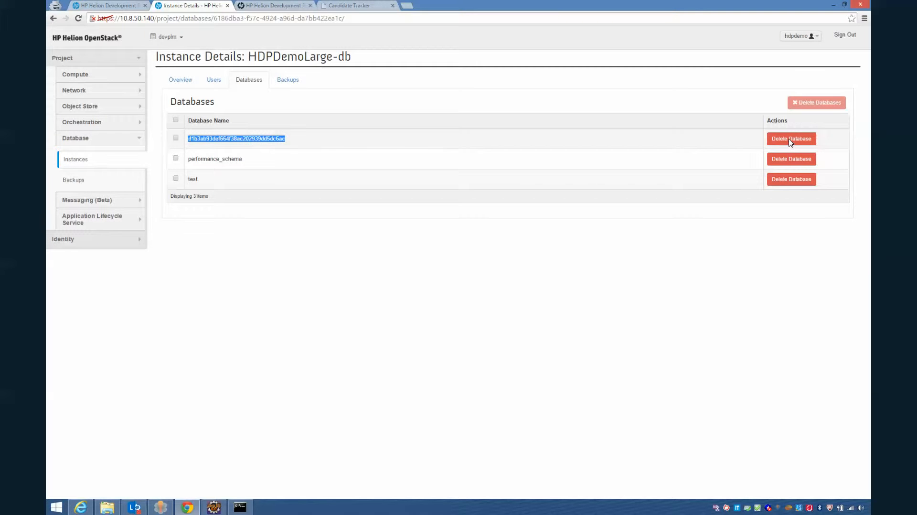
left_click(287, 7)
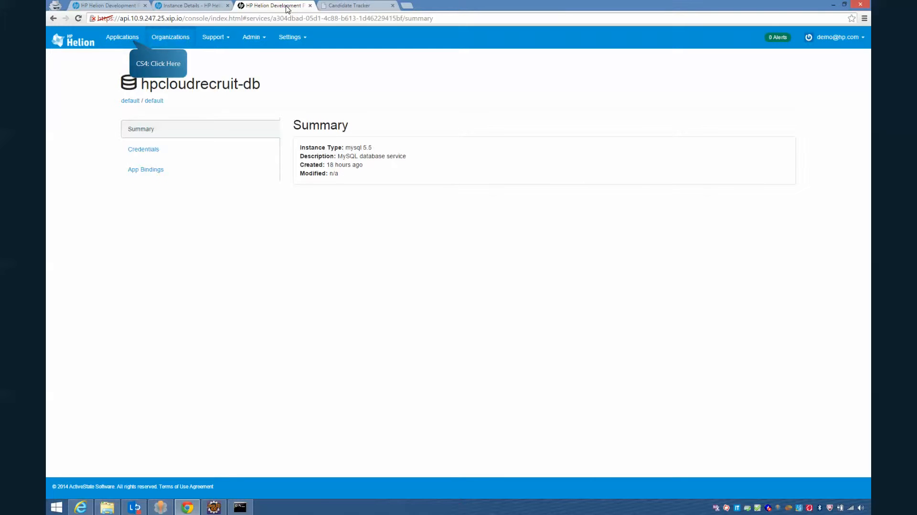
Stop the running hpcloudrecruit app and confirm, leaving it offline
left_click(116, 39)
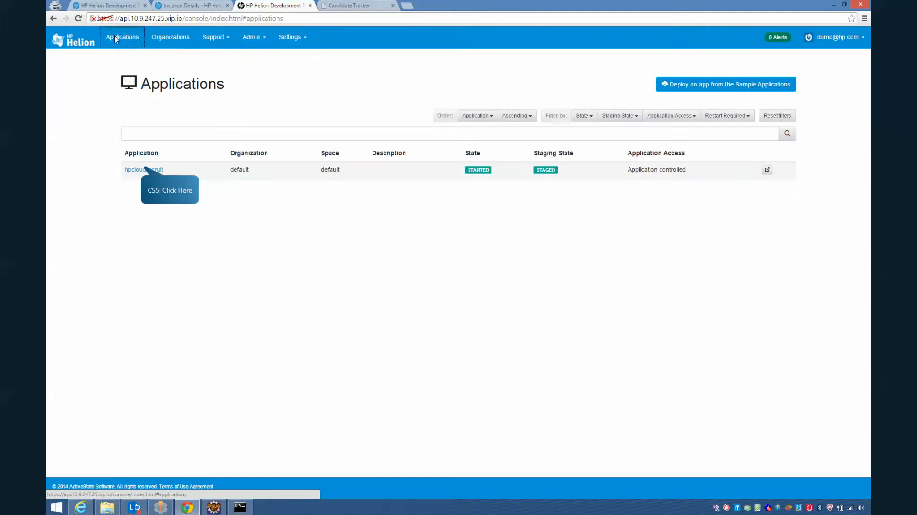
left_click(140, 171)
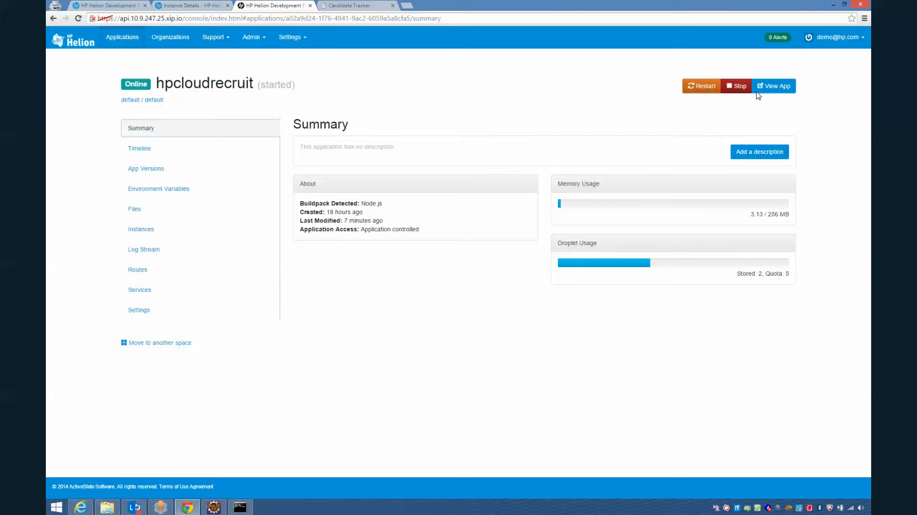
left_click(740, 90)
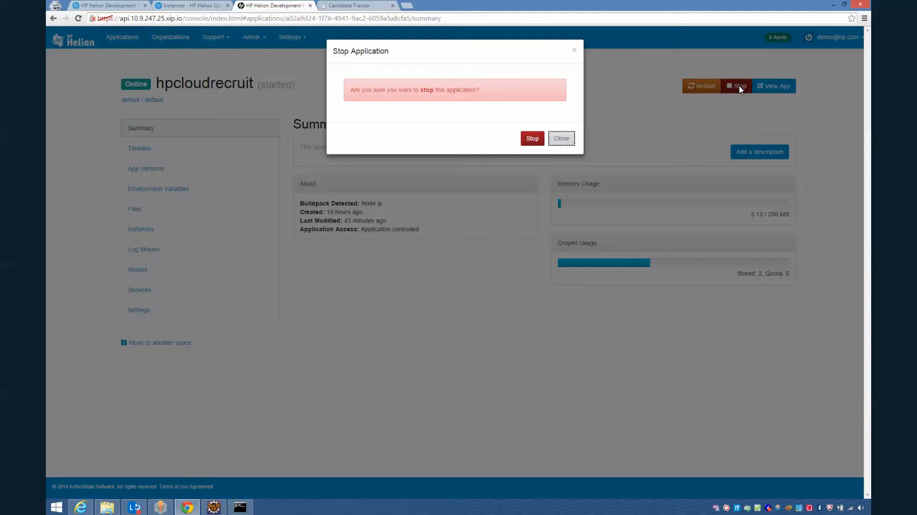
left_click(533, 138)
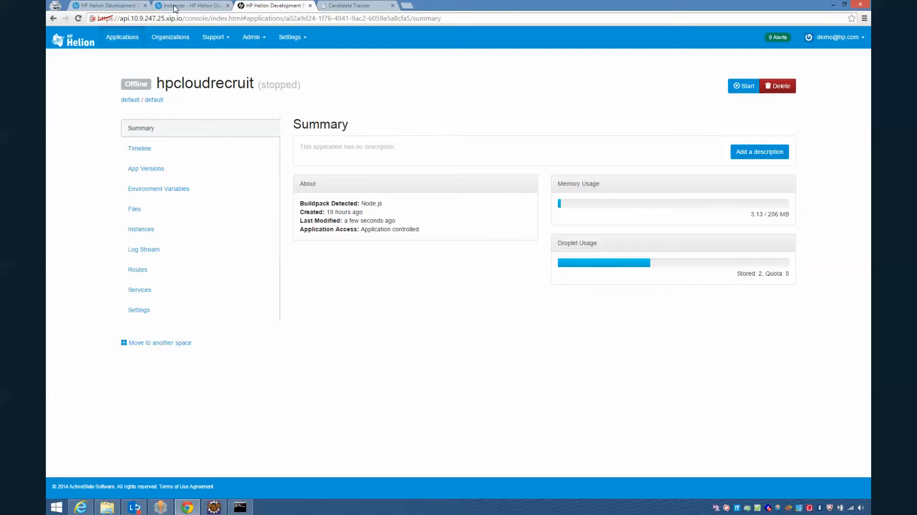
Delete hpcloudrecruit, also removing its hpcloudrecruit-db service instance and mapped routes
left_click(781, 87)
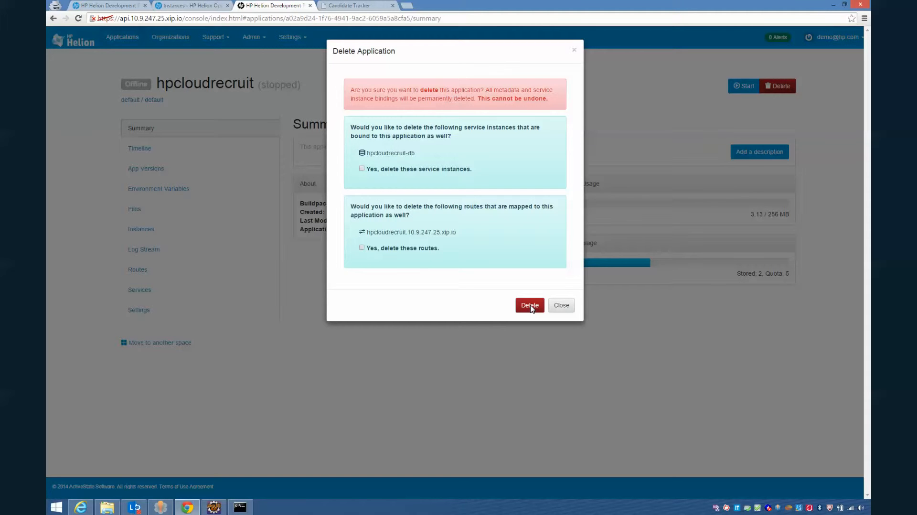
left_click(362, 169)
left_click(362, 248)
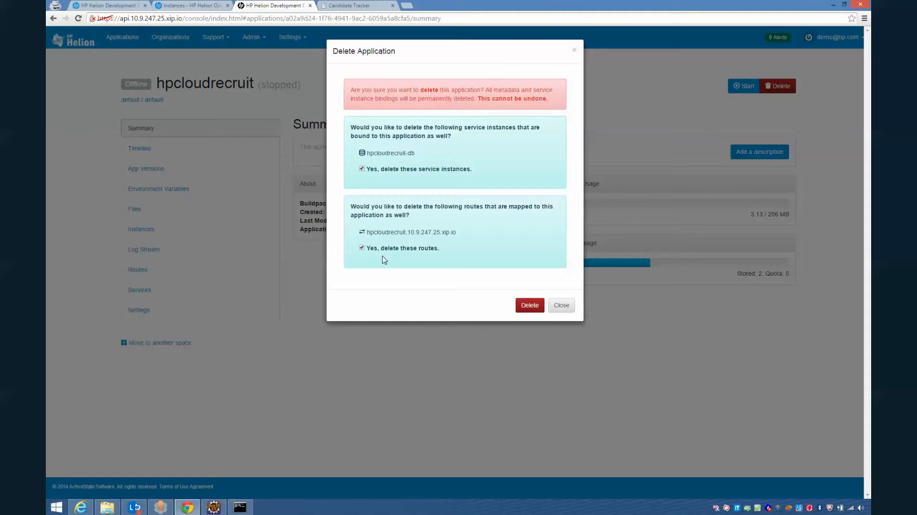
left_click(530, 306)
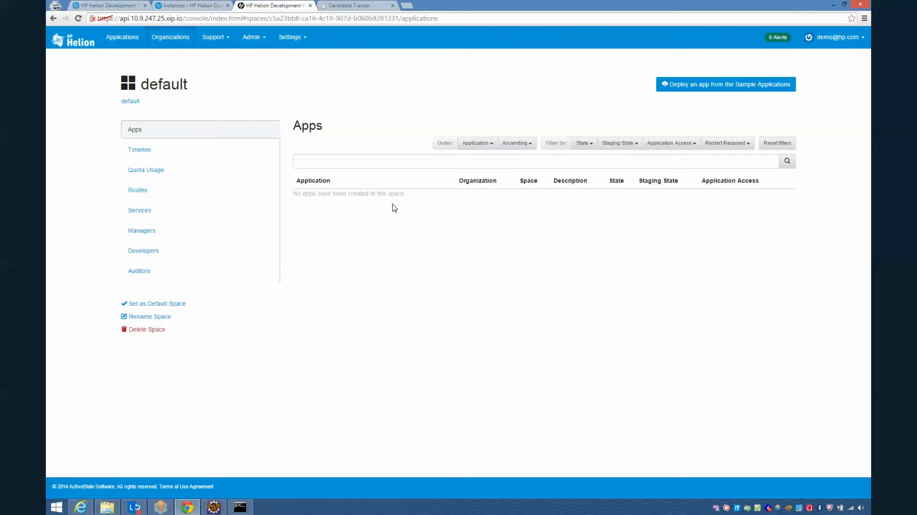
Check the Applications list and Admin > Services to confirm hpcloudrecruit and its service are gone
left_click(123, 37)
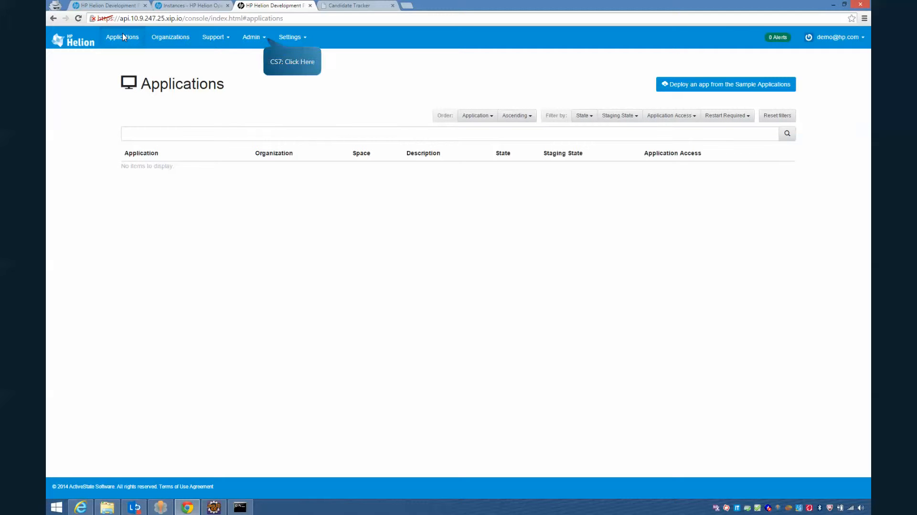
left_click(257, 38)
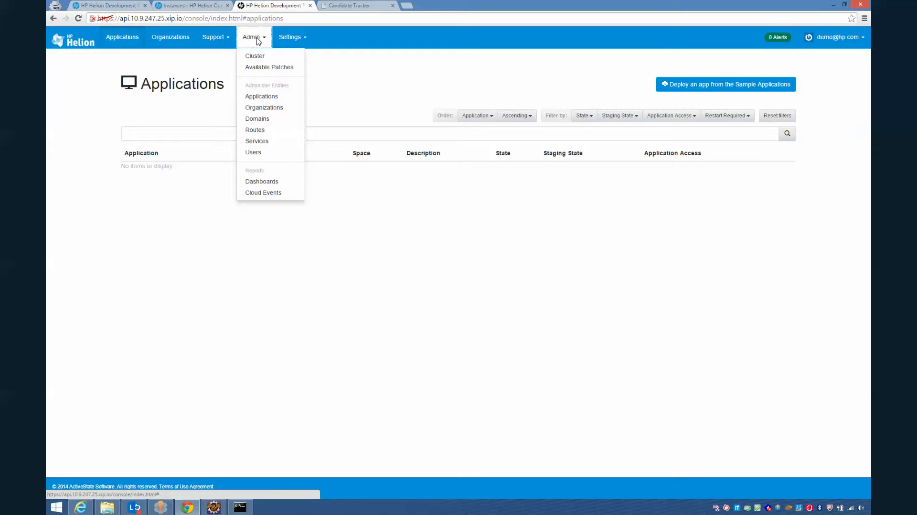
left_click(260, 142)
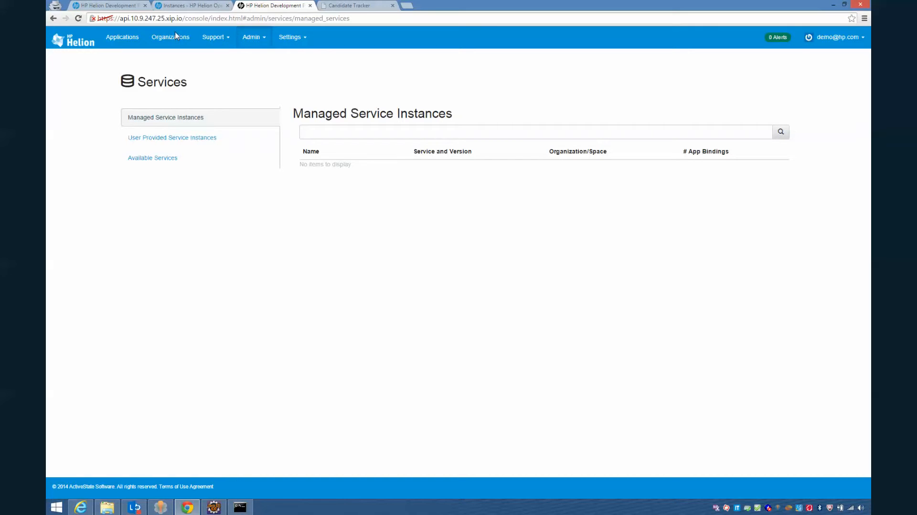
View HDPDemoLarge-db's databases in OpenStack, now only performance_schema and test
left_click(189, 7)
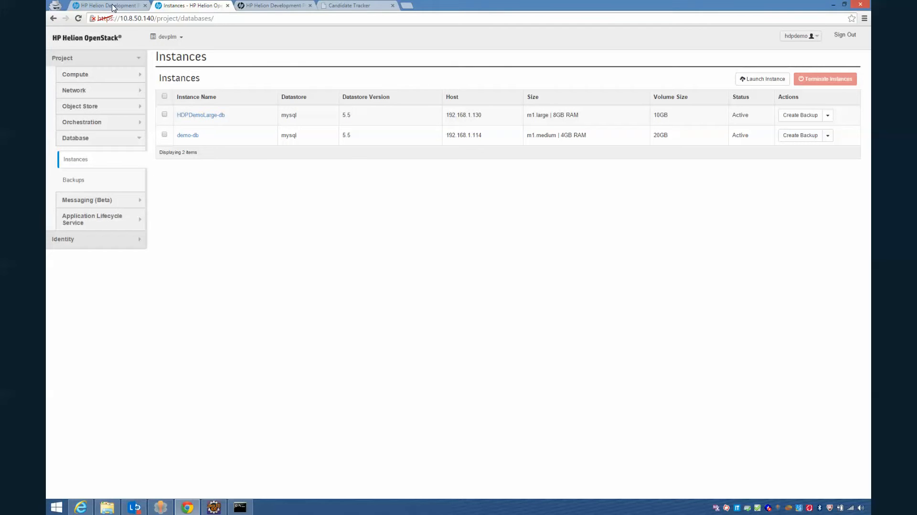
left_click(209, 116)
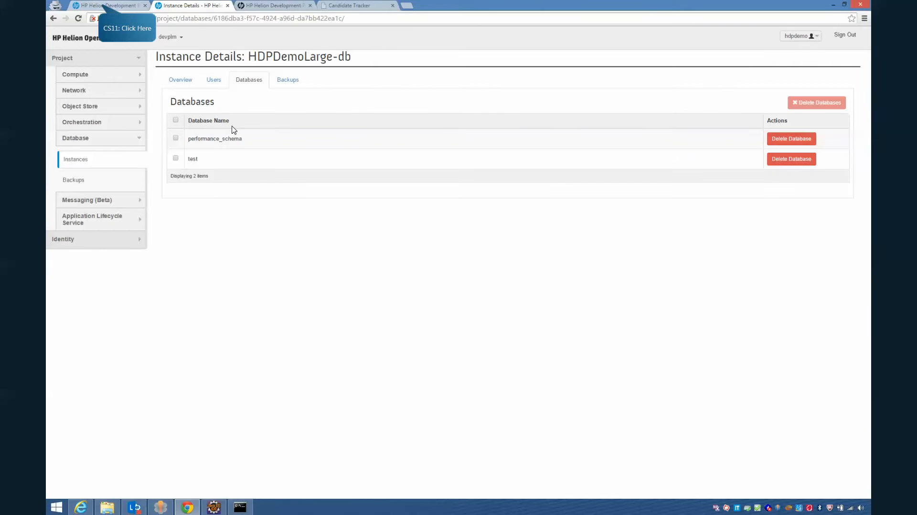
left_click(107, 5)
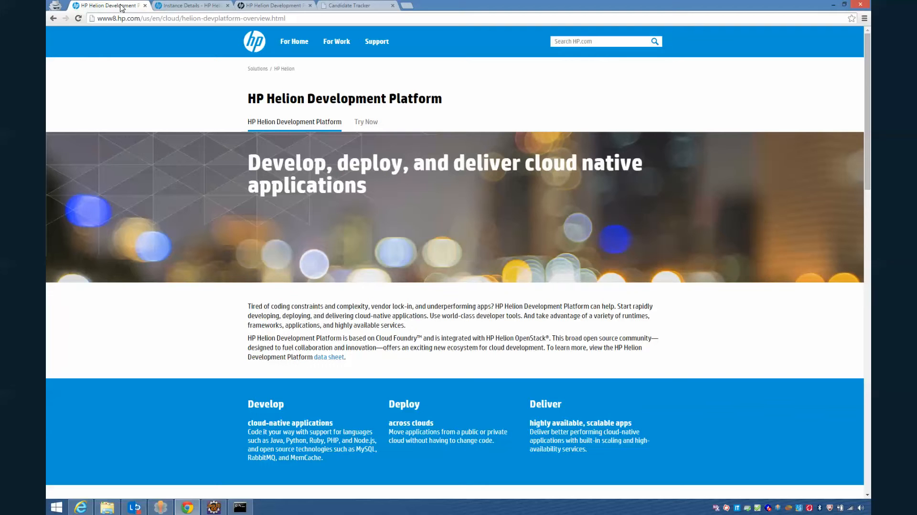